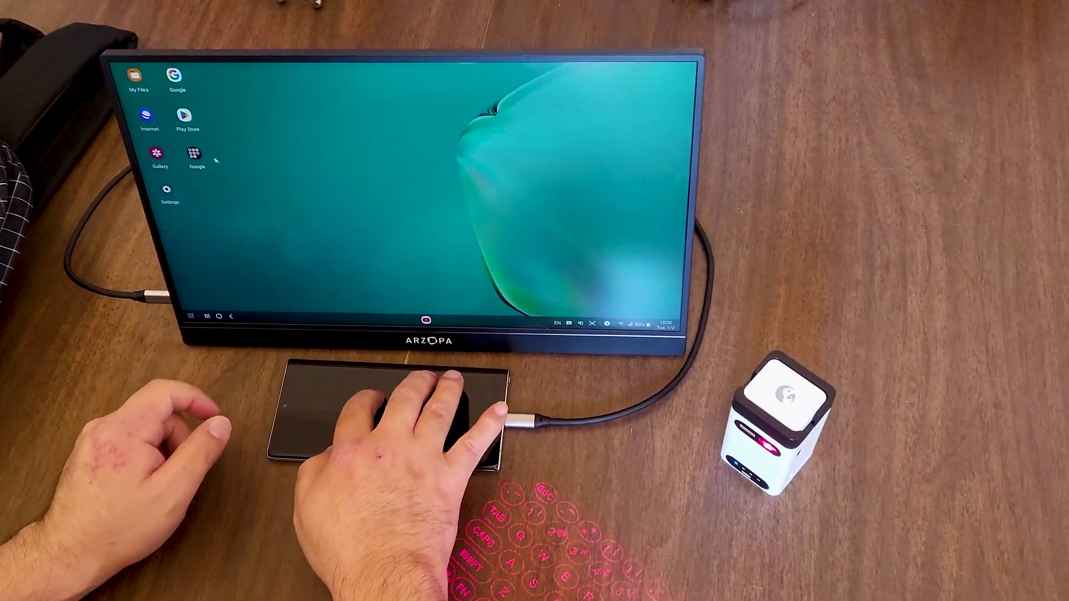
# Launch Chrome from the Google folder and load the google.com homepage.
pyautogui.doubleClick(201, 163)
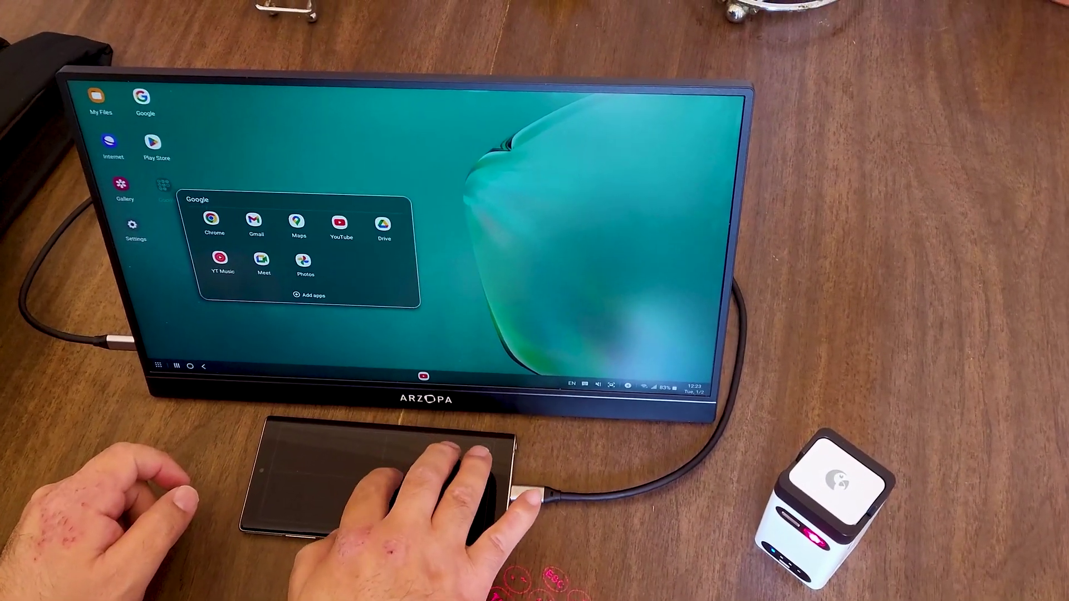
pyautogui.click(216, 207)
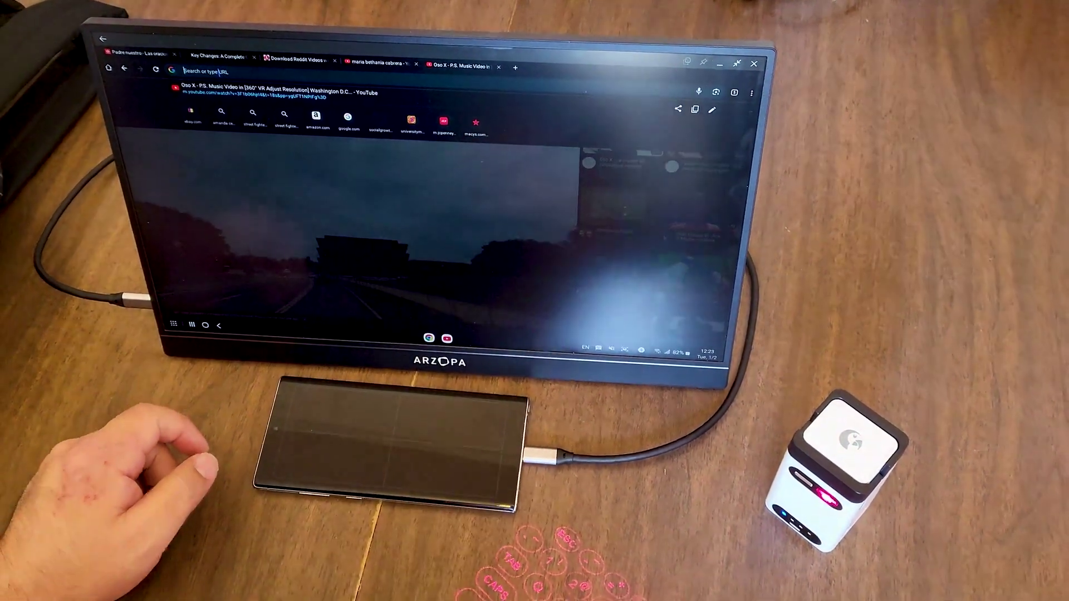
pyautogui.hotkey('ctrl', 'l')
pyautogui.write('google.com')
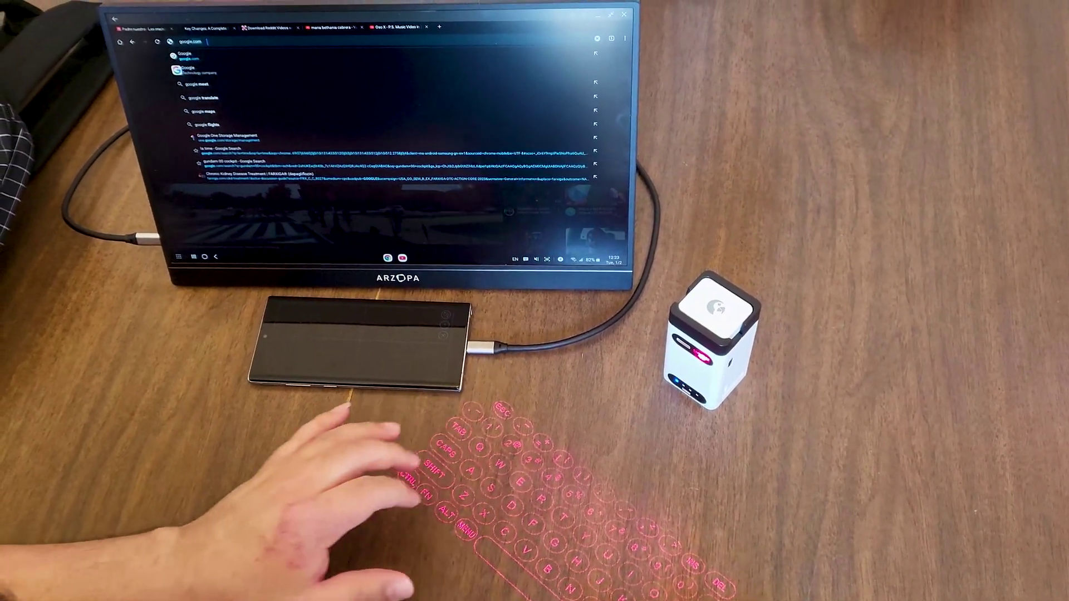
pyautogui.press('Return')
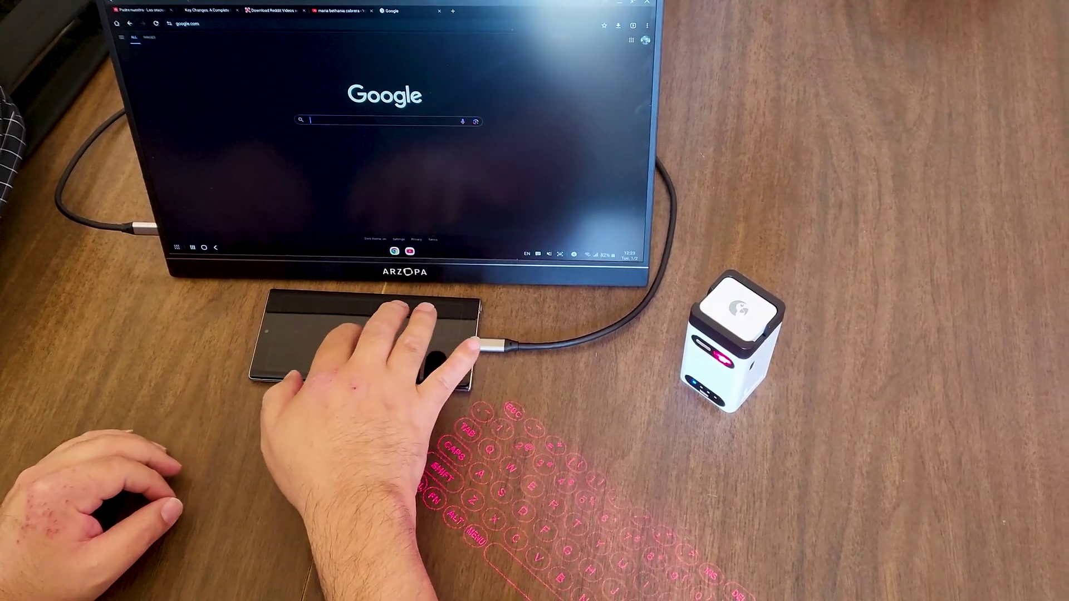
# Search Google for 'oso x' and narrow the results to Videos.
pyautogui.click(309, 119)
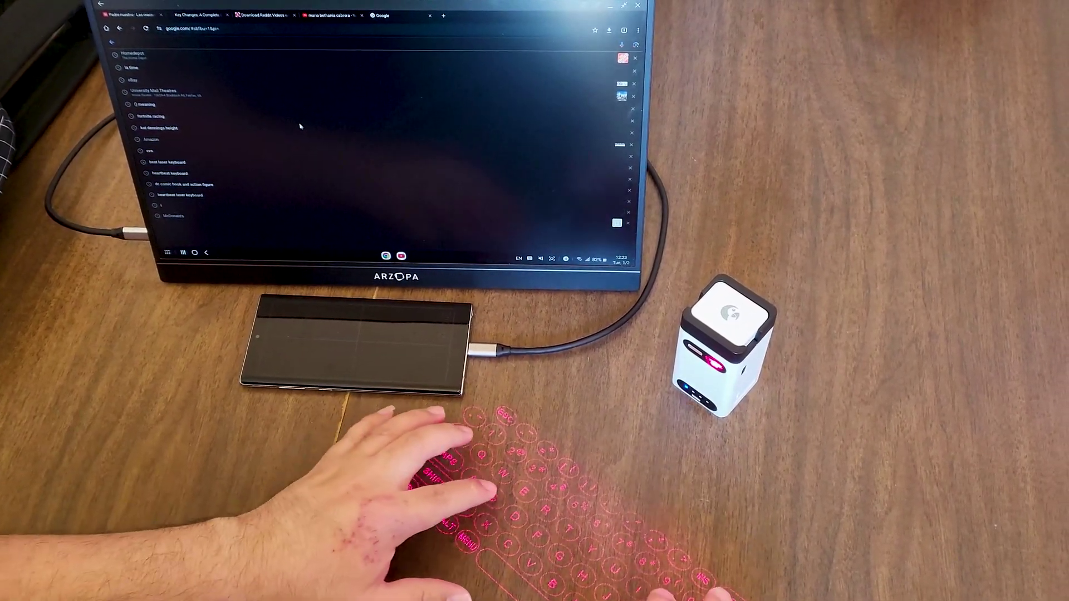
pyautogui.write('oso x')
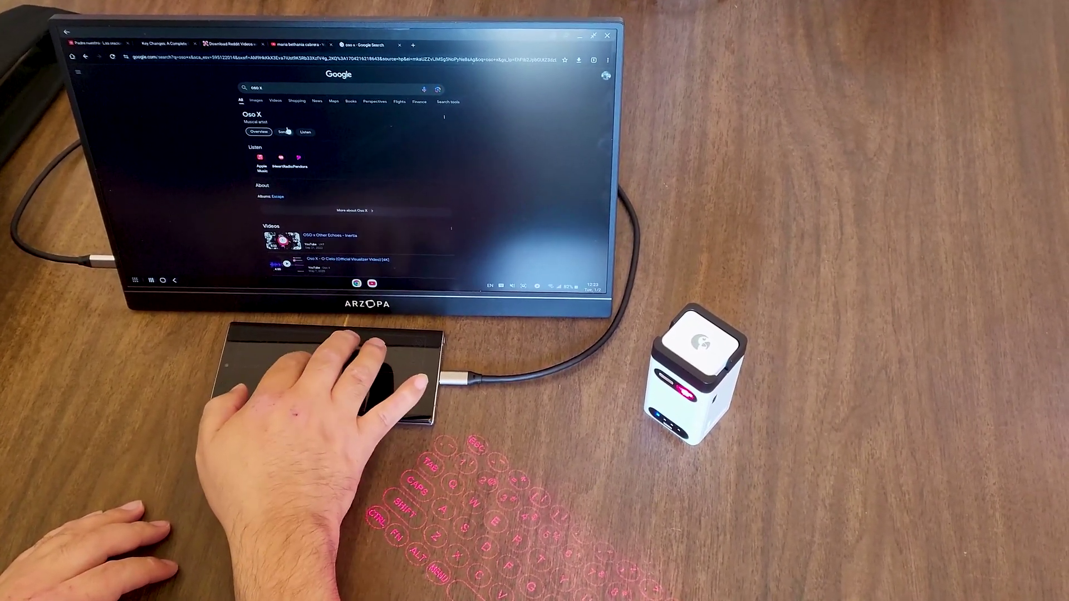
pyautogui.click(265, 99)
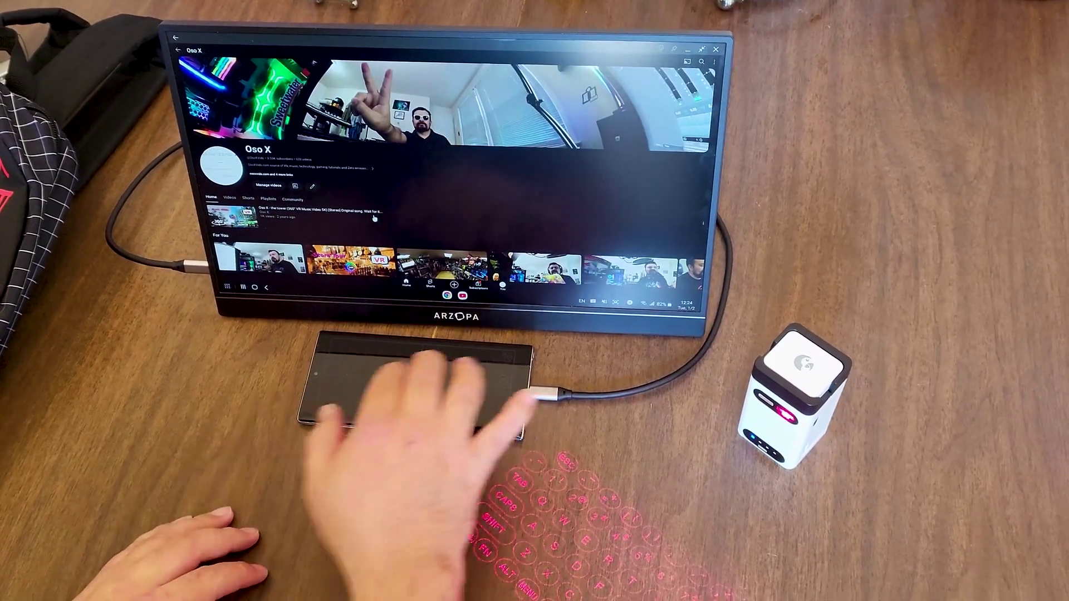
pyautogui.scroll(-5, 375, 211)
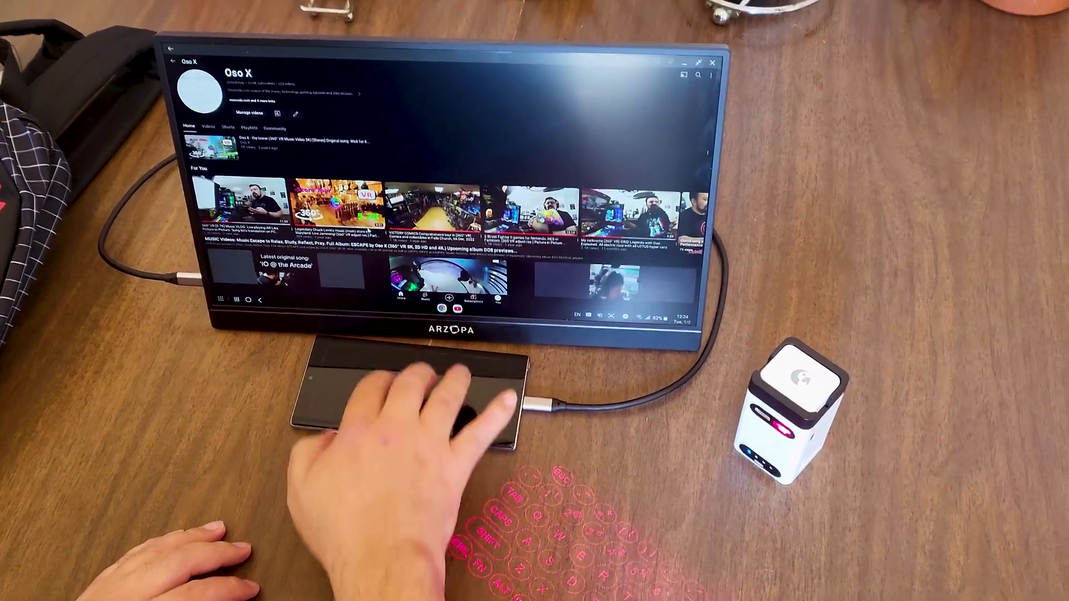
pyautogui.scroll(-3, 365, 252)
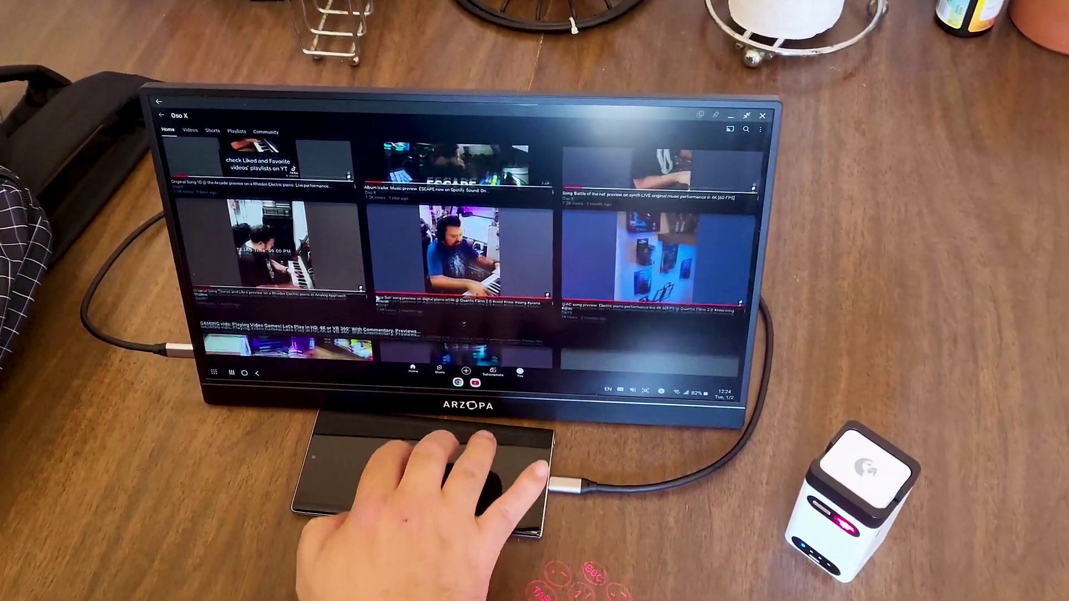
pyautogui.scroll(-3, 364, 259)
pyautogui.scroll(-3, 362, 270)
pyautogui.scroll(-3, 360, 271)
pyautogui.scroll(-3, 361, 271)
pyautogui.scroll(-3, 361, 270)
pyautogui.scroll(-2, 361, 271)
pyautogui.scroll(-3, 455, 217)
pyautogui.scroll(-3, 455, 217)
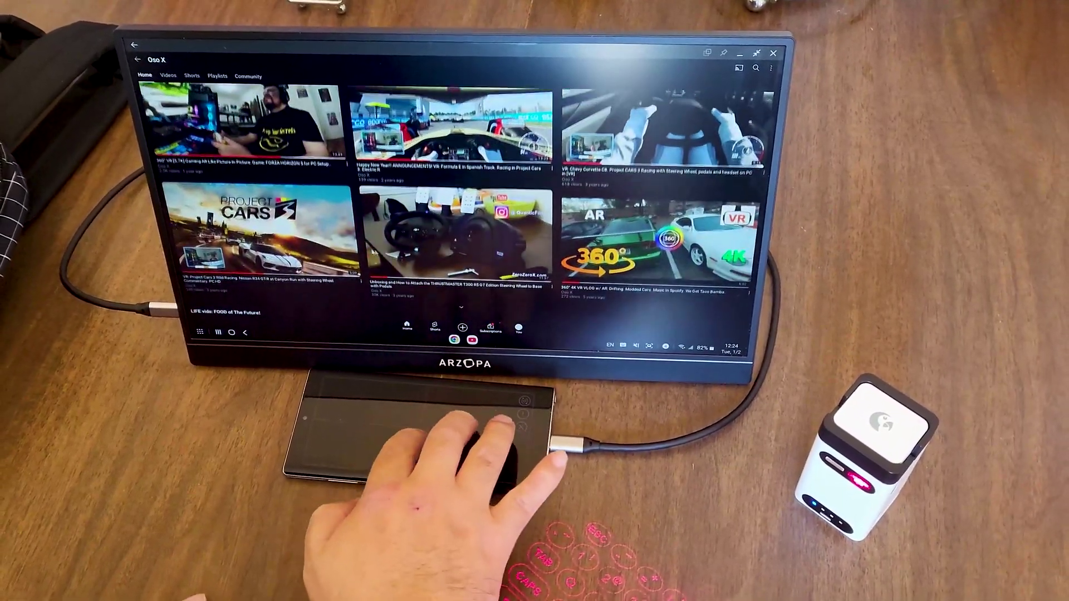
# Play the Oso X Formula E announcement video, then close YouTube and Chrome to the desktop.
pyautogui.click(449, 123)
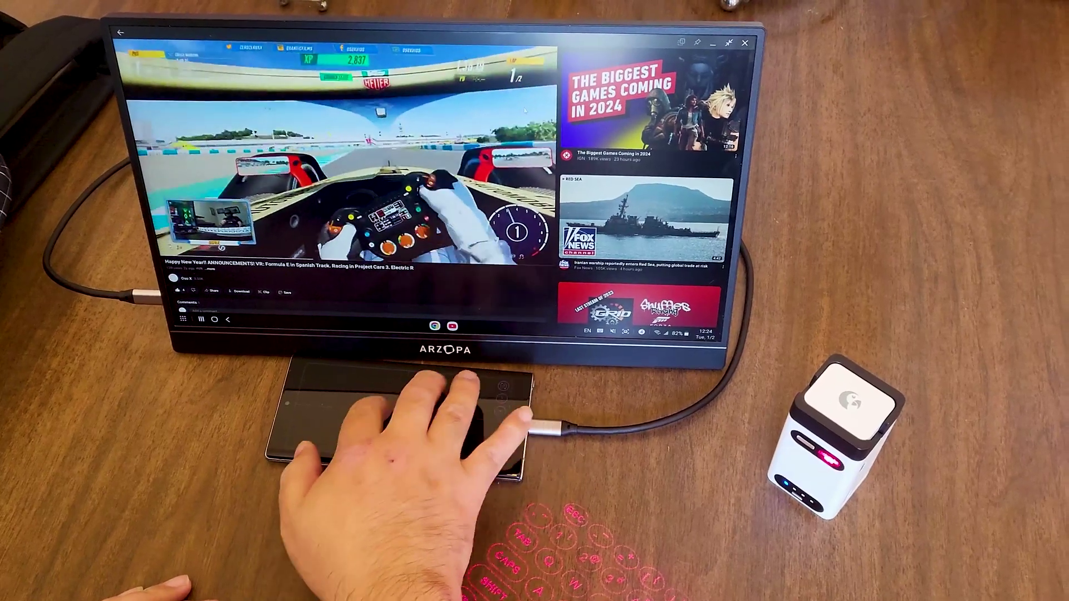
pyautogui.click(738, 39)
pyautogui.click(735, 39)
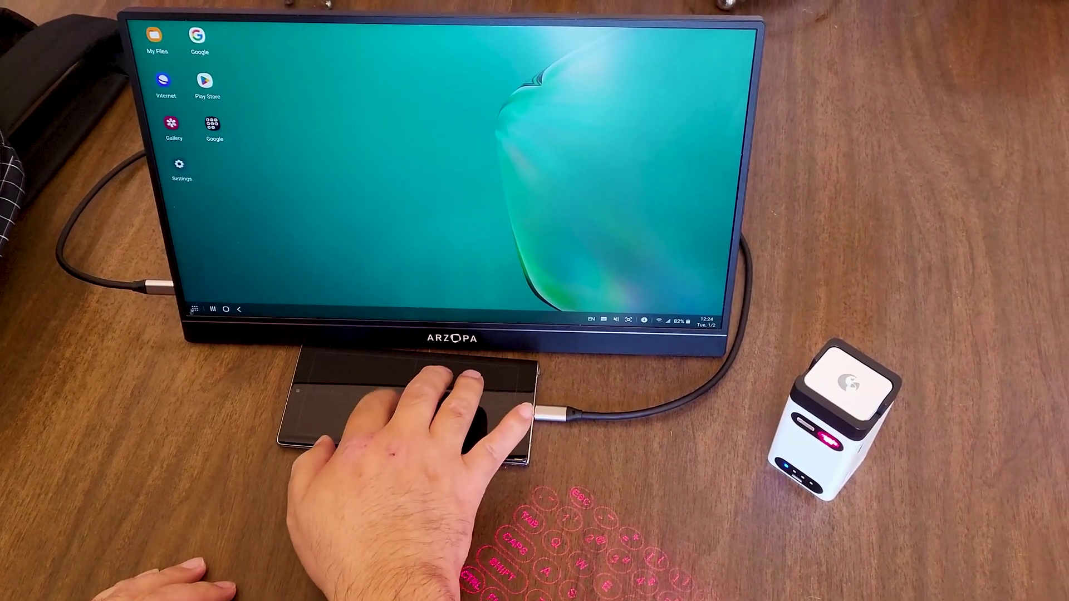
# Launch Samsung Notes from the full app list.
pyautogui.click(194, 317)
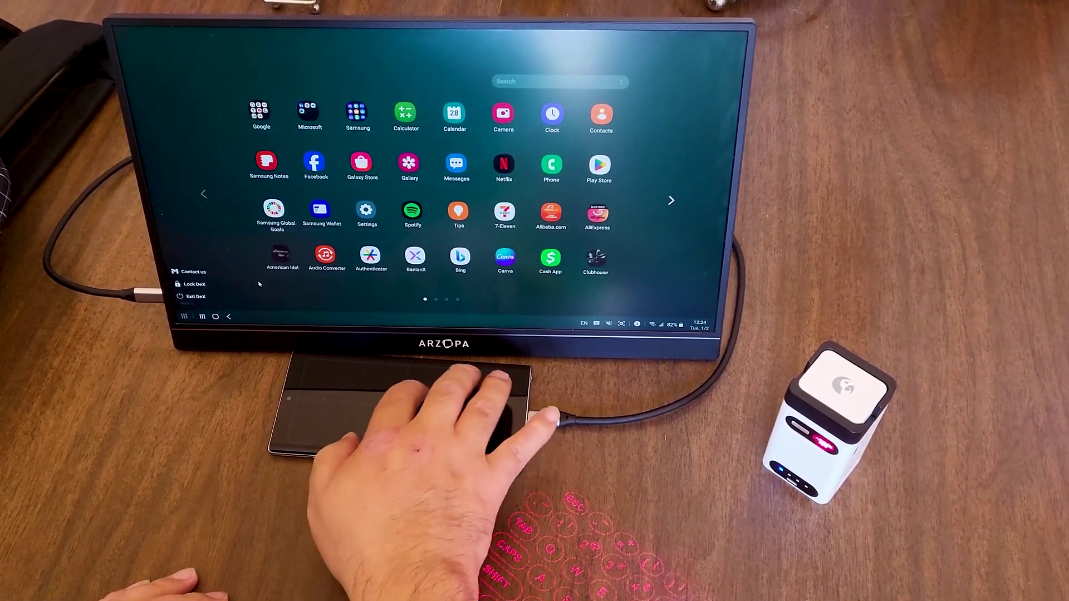
pyautogui.click(266, 165)
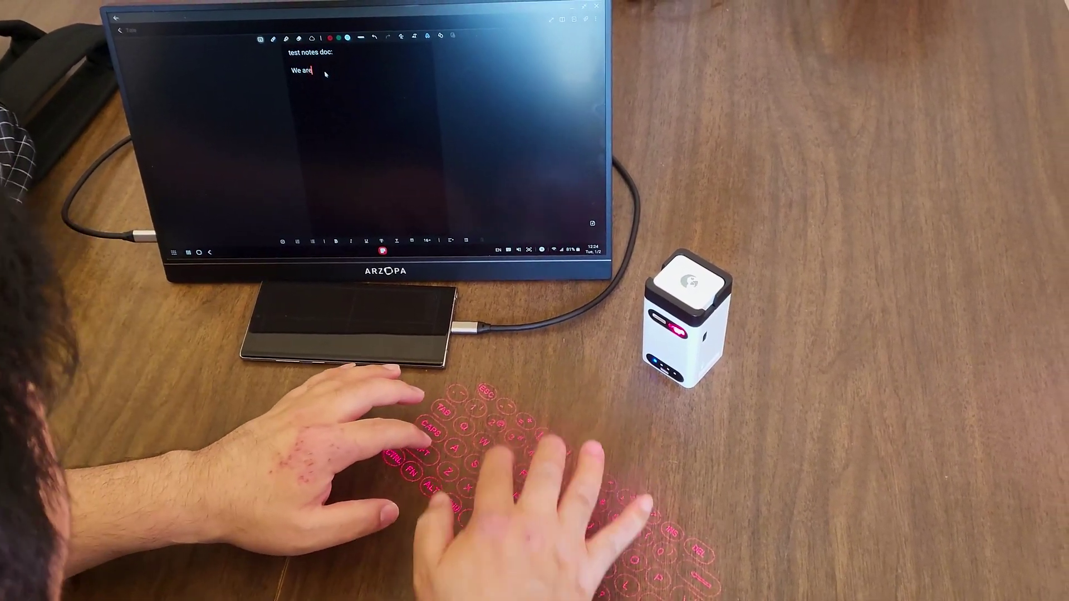
pyautogui.write('re ')
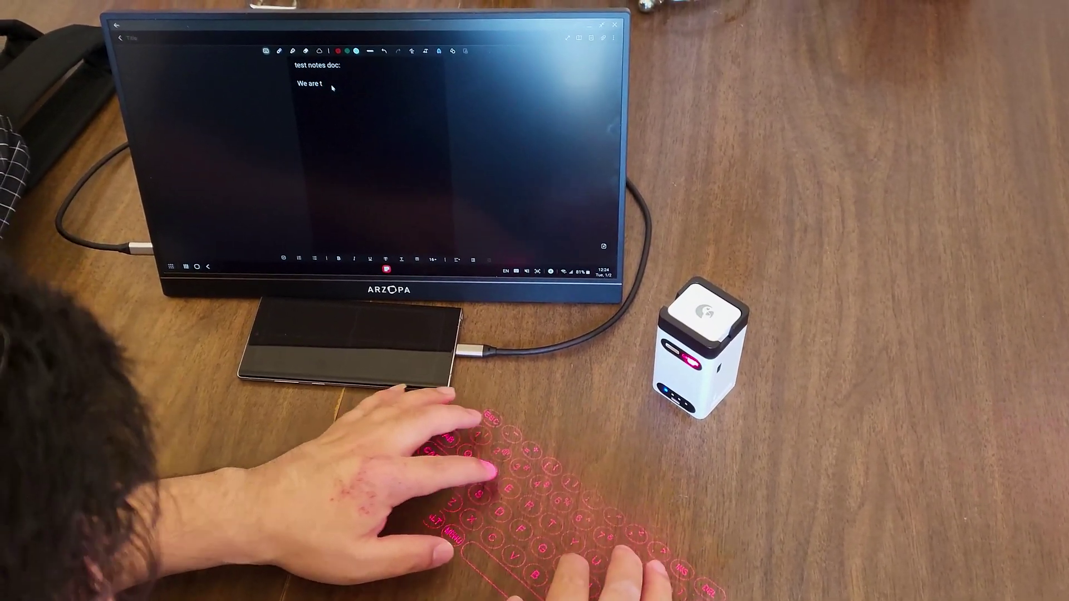
pyautogui.write('testin')
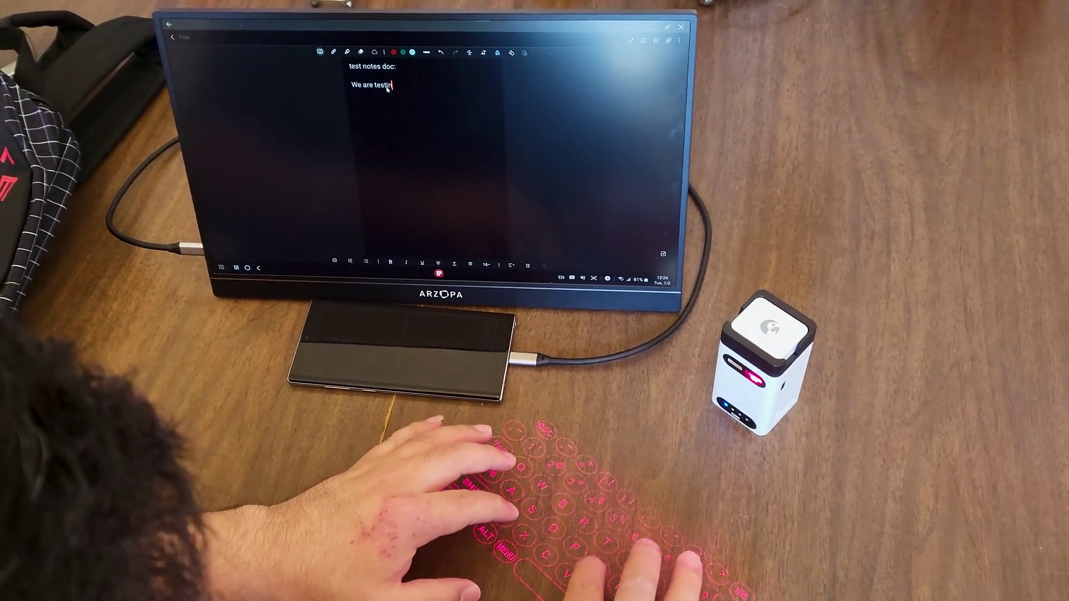
pyautogui.write('g the vr')
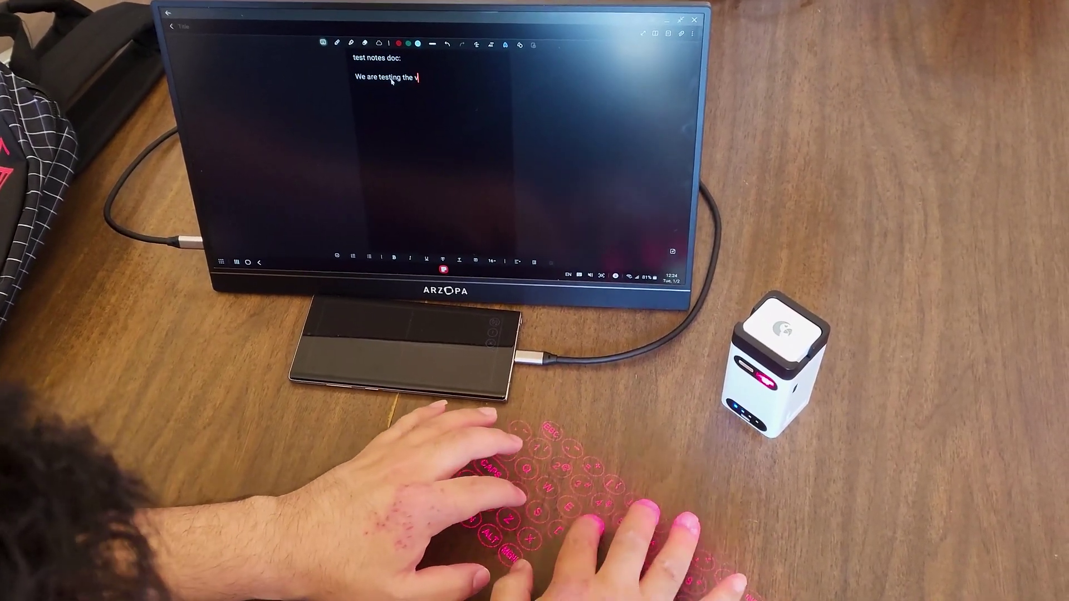
pyautogui.write(' l')
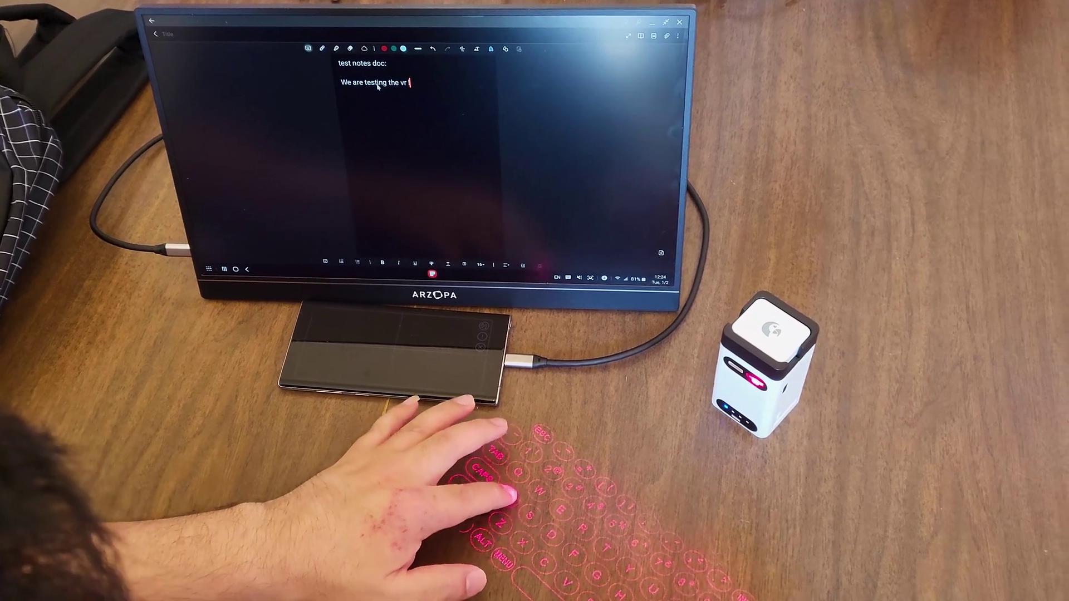
pyautogui.write('aser')
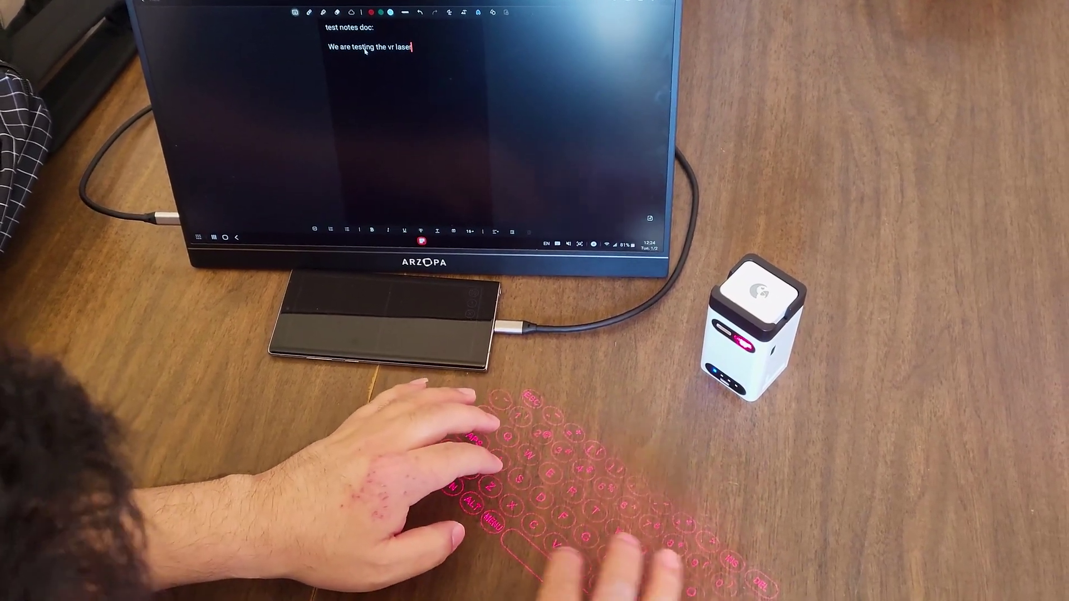
pyautogui.write(' key')
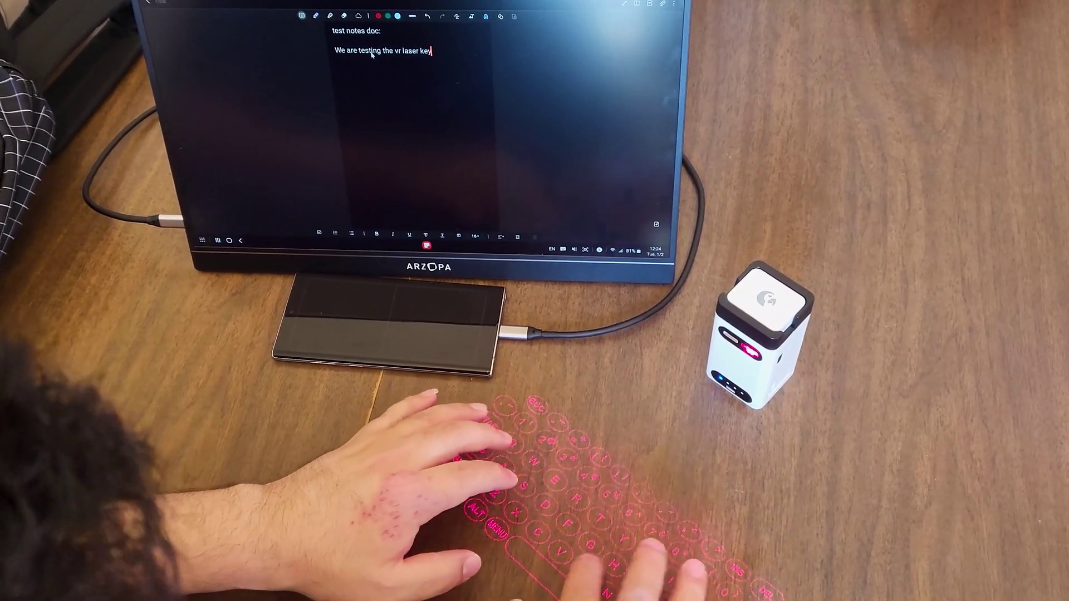
pyautogui.write('bo')
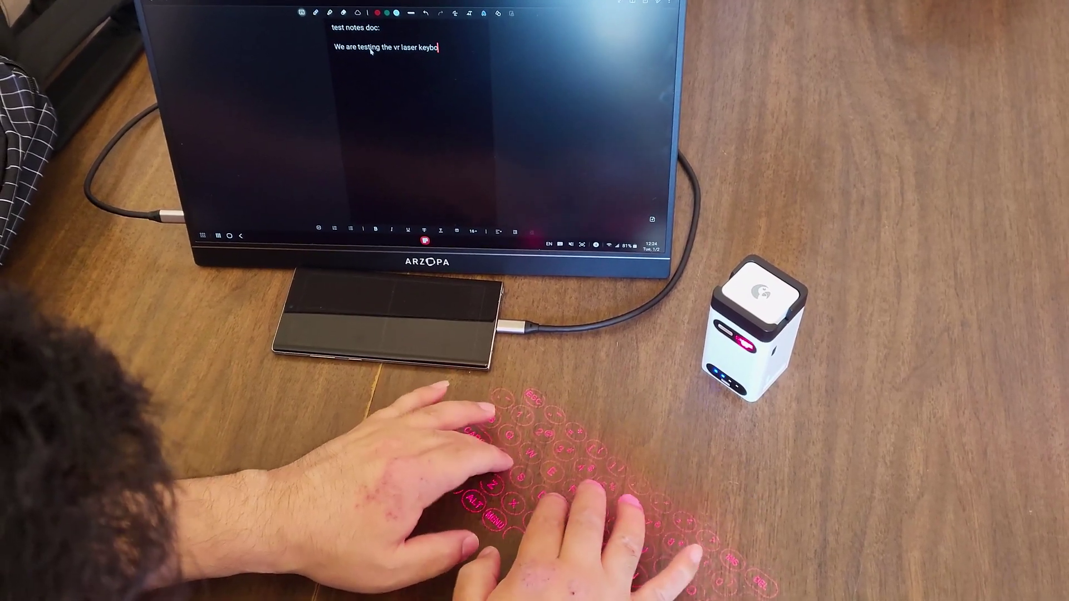
pyautogui.write('ard')
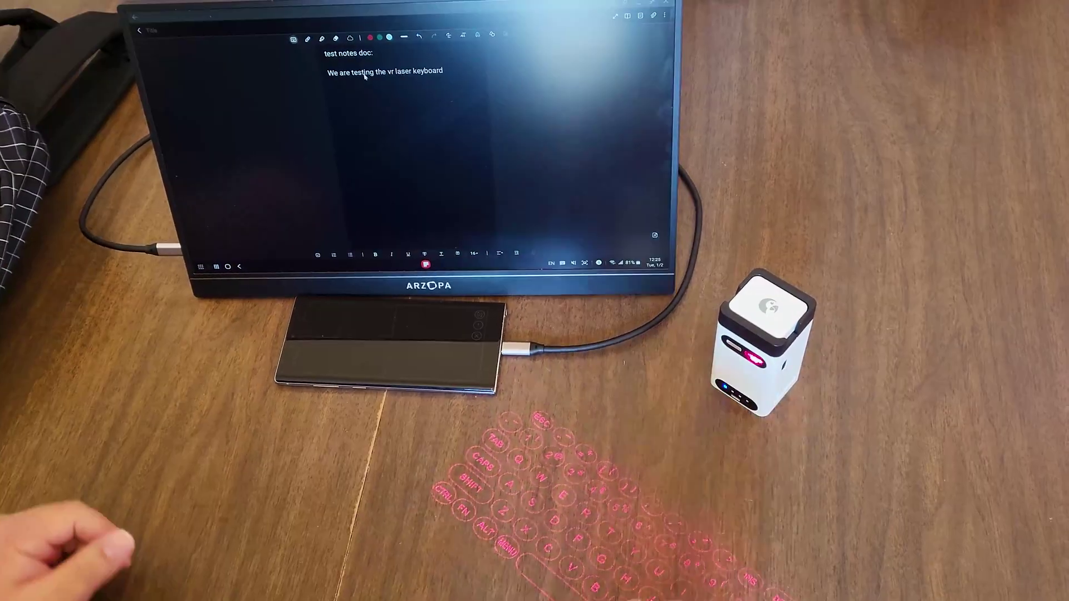